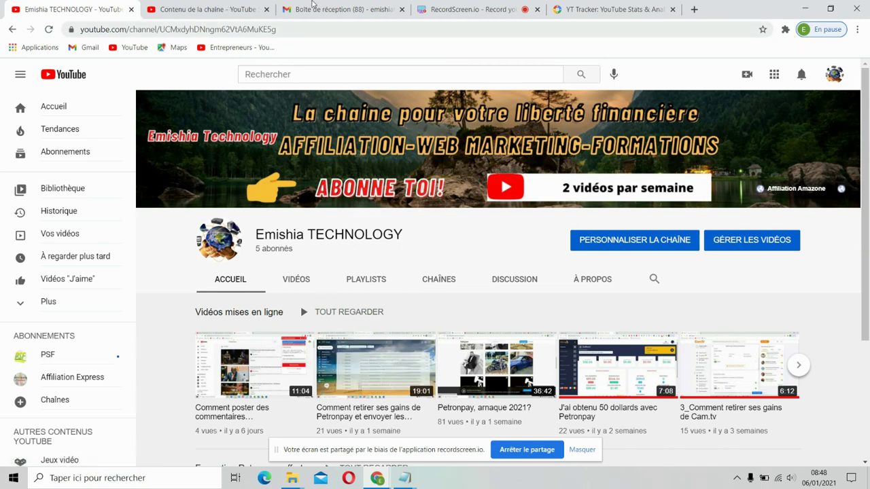
# Step: View the YT Tracker add-on's marketplace page, then switch to Gmail and reload the inbox past its errors
pyautogui.click(598, 6)
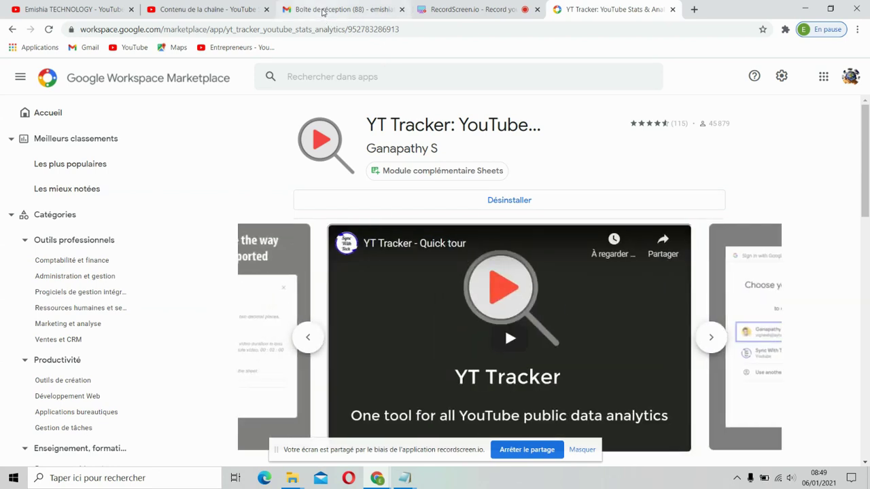
pyautogui.click(323, 10)
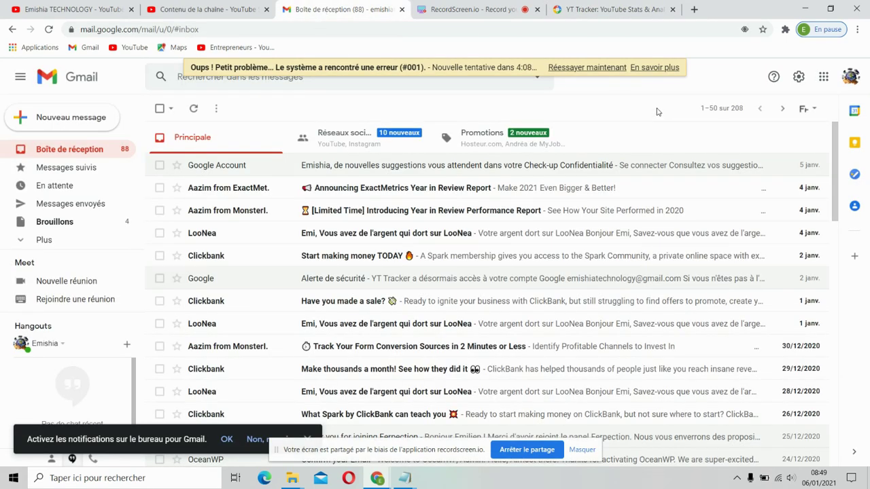
pyautogui.click(49, 29)
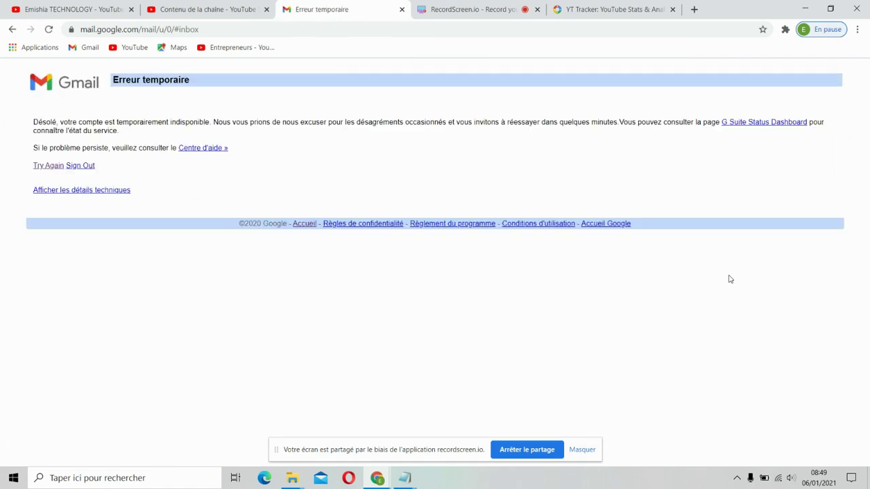
pyautogui.click(50, 29)
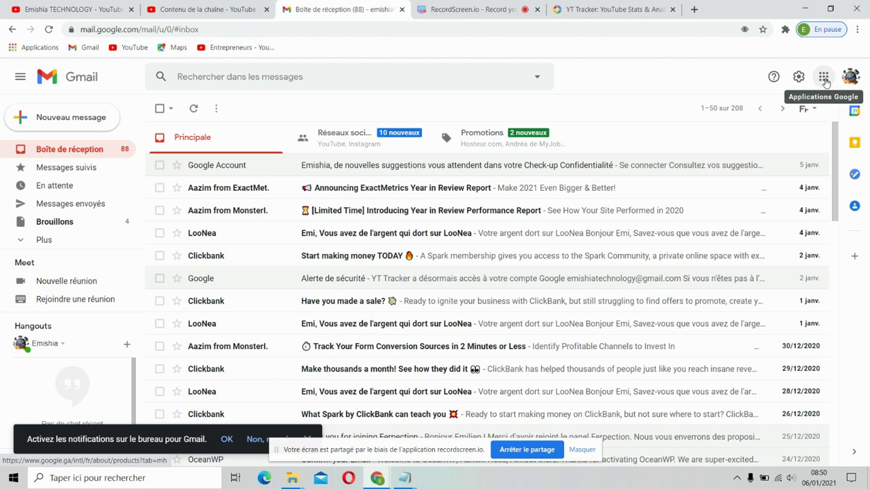
# Step: Open Google Sheets from the Google apps and create a blank spreadsheet, hiding the screen-sharing notice
pyautogui.click(824, 78)
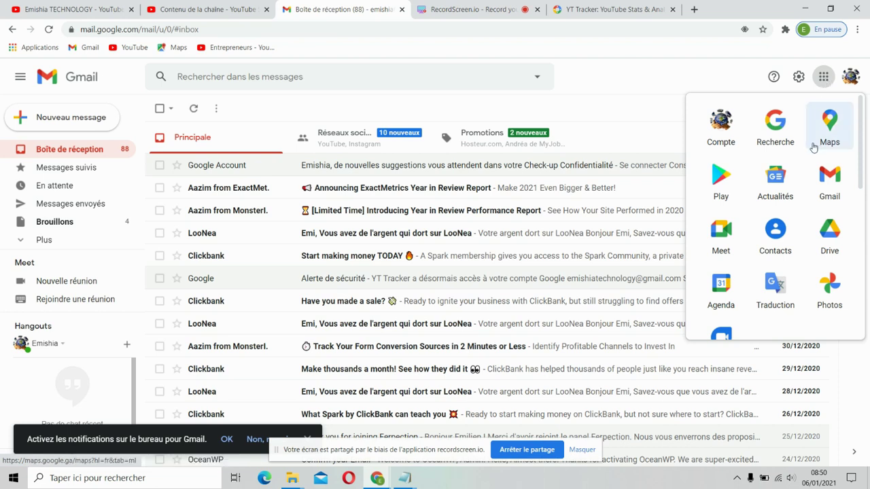
pyautogui.scroll(-5, 800, 169)
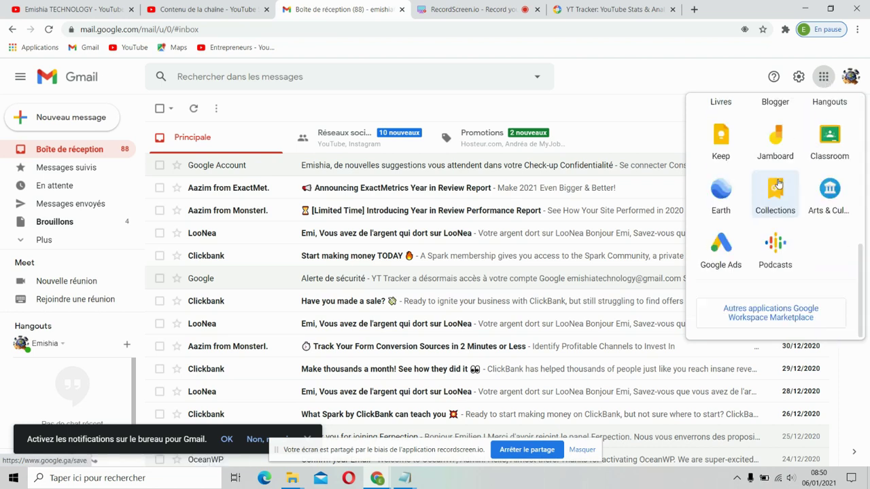
pyautogui.scroll(4, 782, 163)
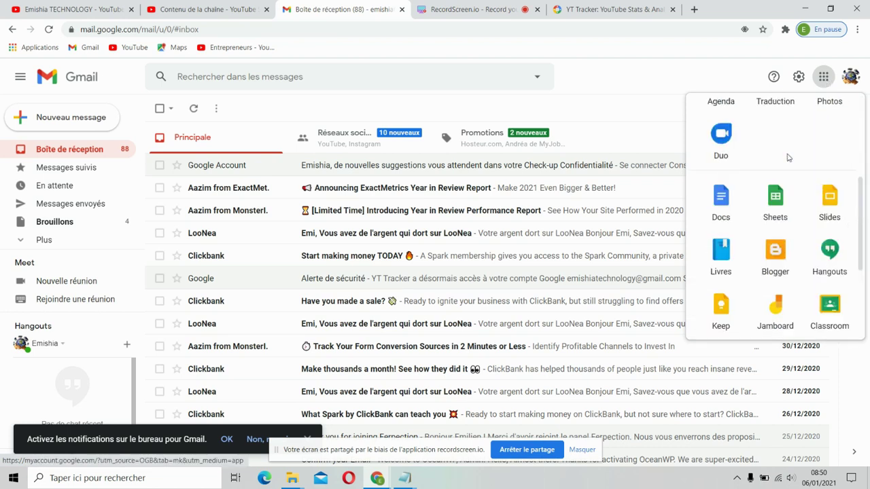
pyautogui.click(776, 200)
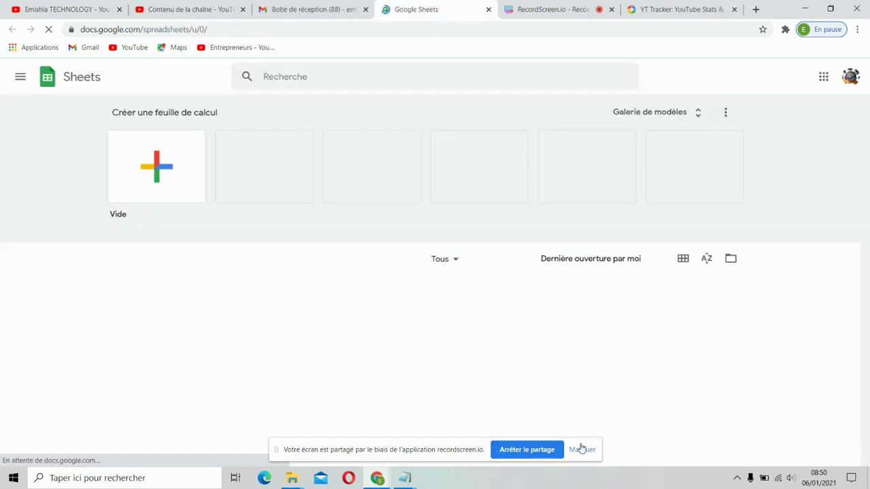
pyautogui.click(582, 449)
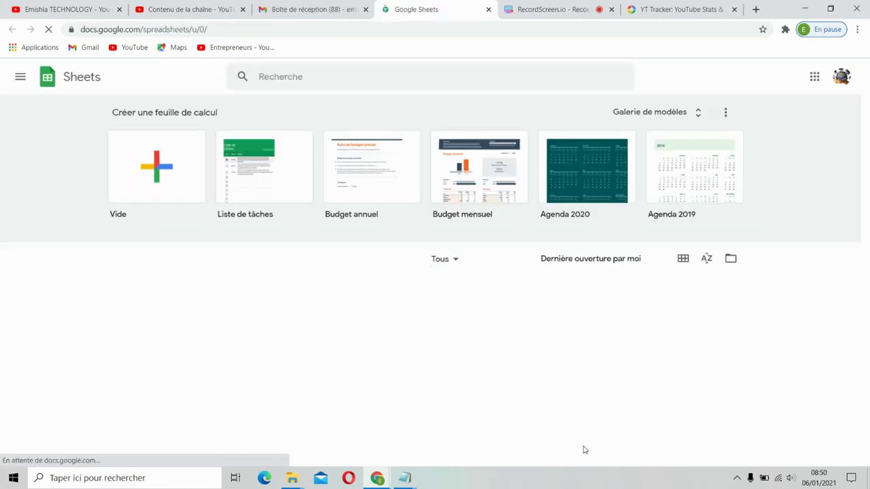
pyautogui.click(145, 195)
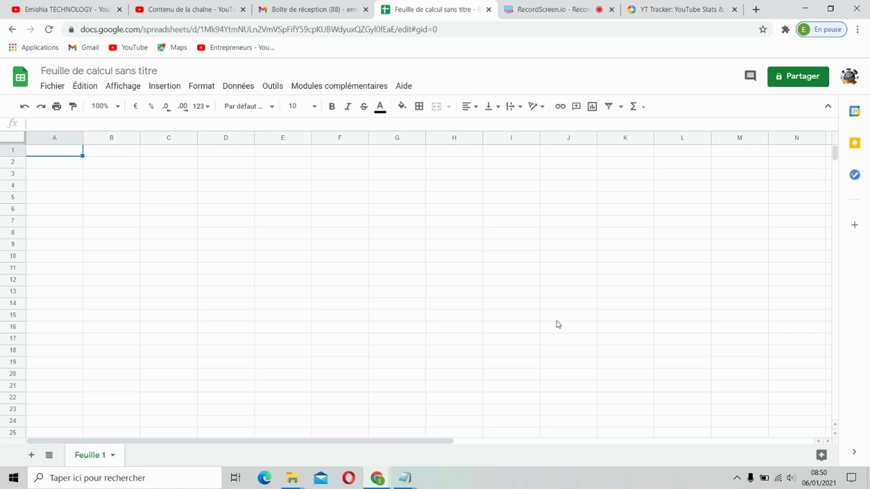
# Step: Try to set up the blank sheet for tracking YouTube videos with the YT Tracker add-on, dismissing the premium offer
pyautogui.click(342, 88)
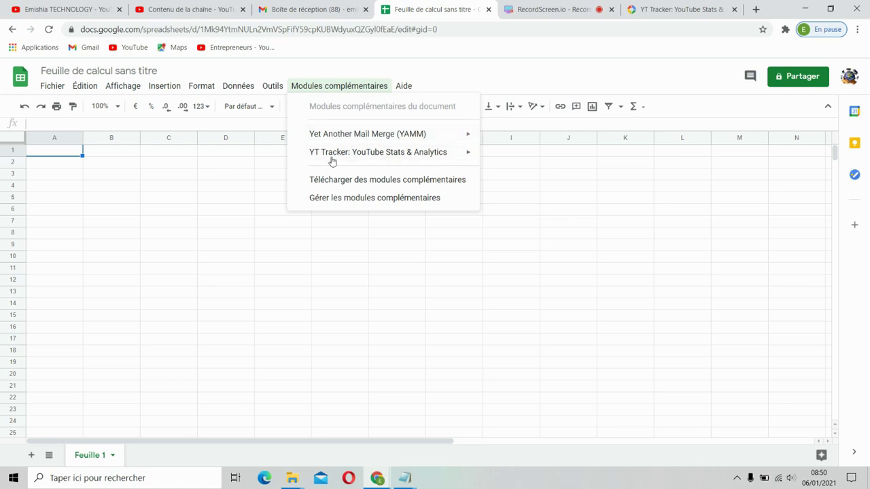
pyautogui.moveTo(319, 159)
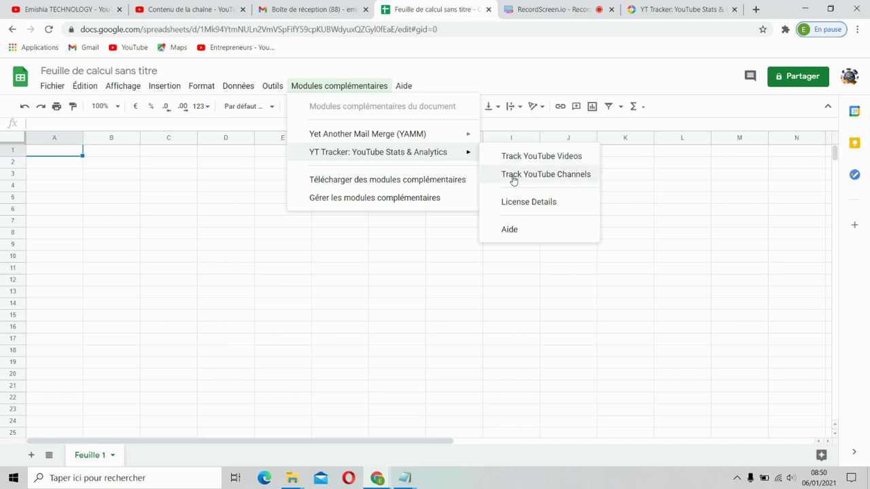
pyautogui.click(557, 157)
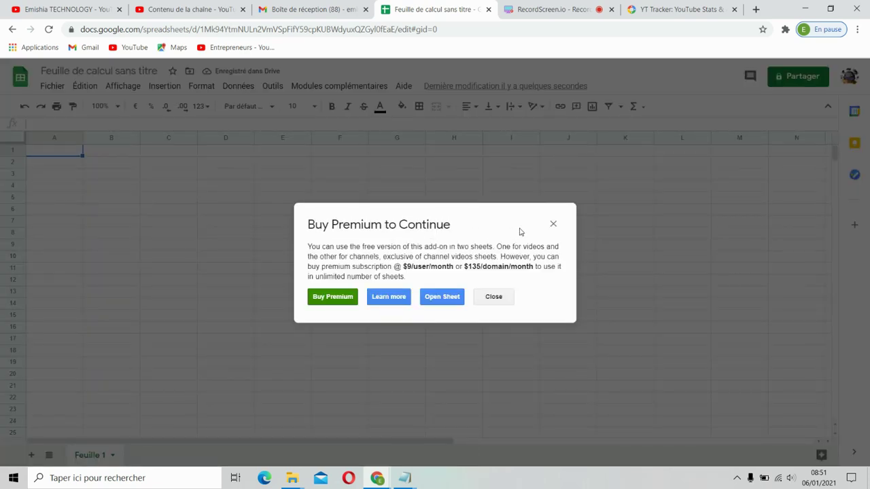
pyautogui.click(553, 224)
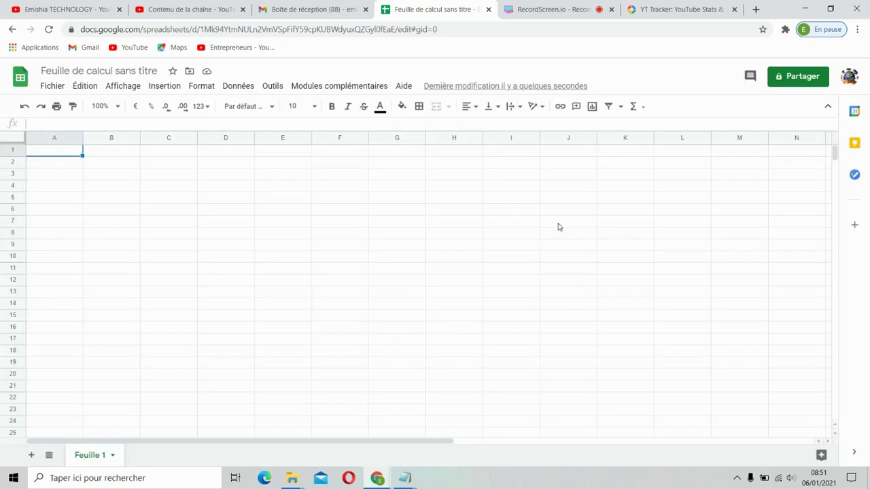
pyautogui.click(342, 89)
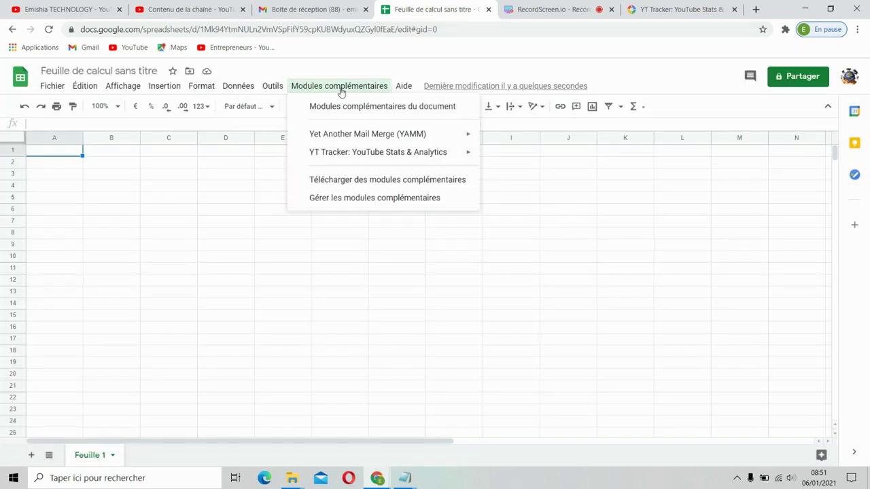
pyautogui.moveTo(370, 153)
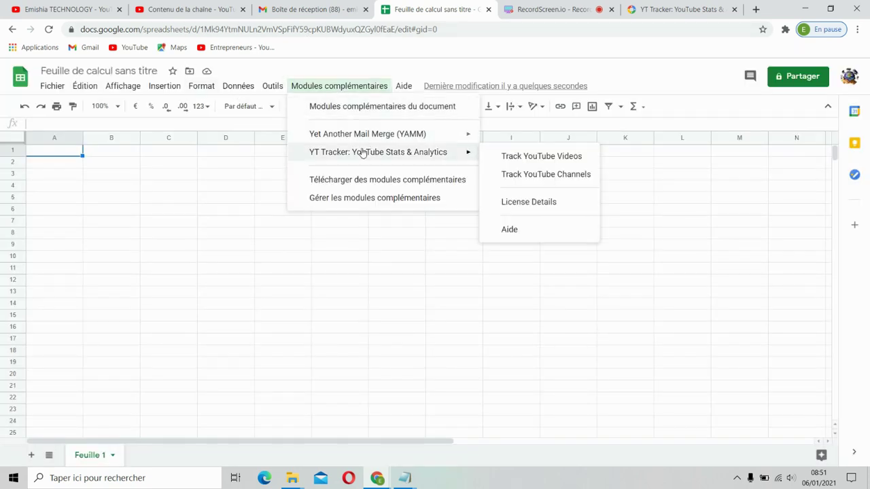
pyautogui.click(541, 157)
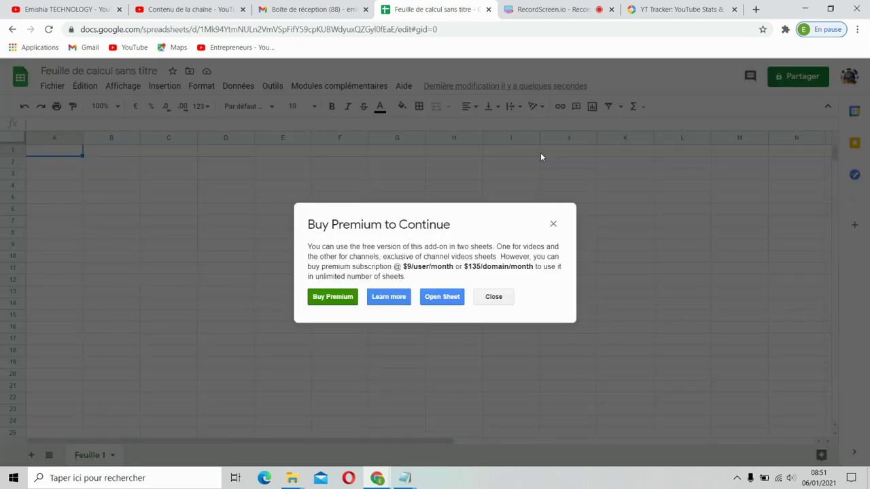
pyautogui.click(497, 297)
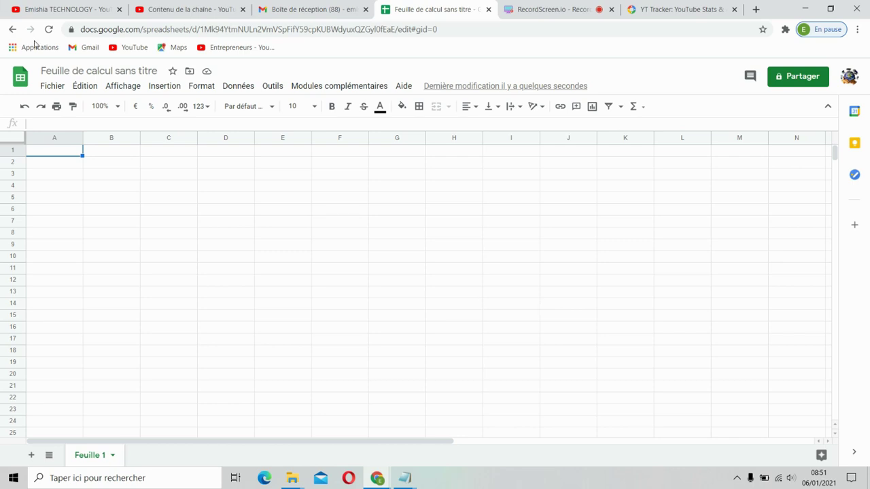
# Step: Set up the sheet with YT Tracker's Track YouTube Channels, then convert it with Track YouTube Videos
pyautogui.click(325, 89)
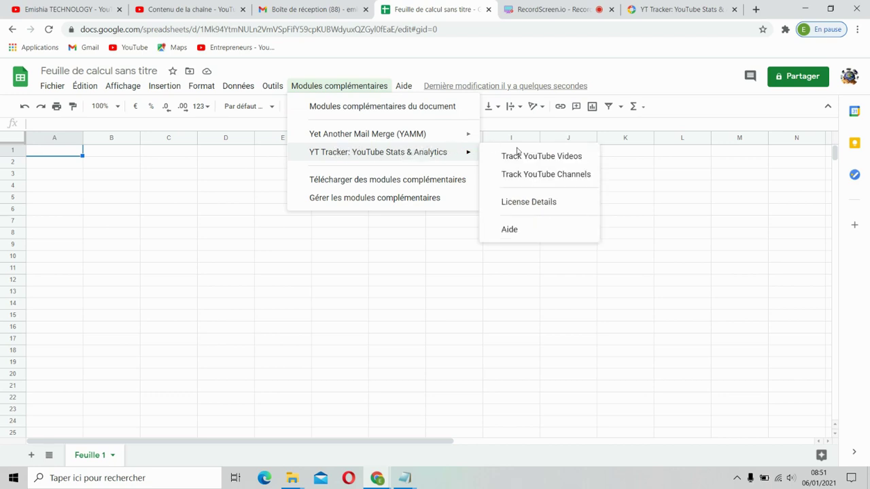
pyautogui.click(542, 175)
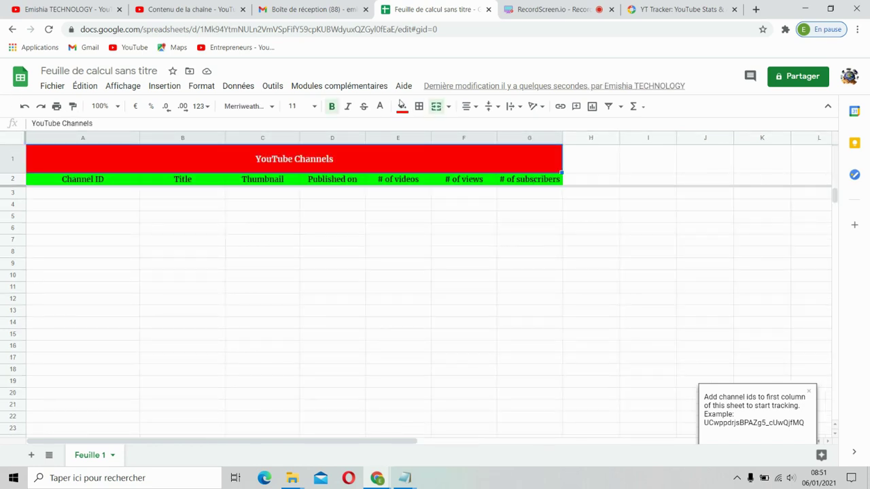
pyautogui.click(346, 90)
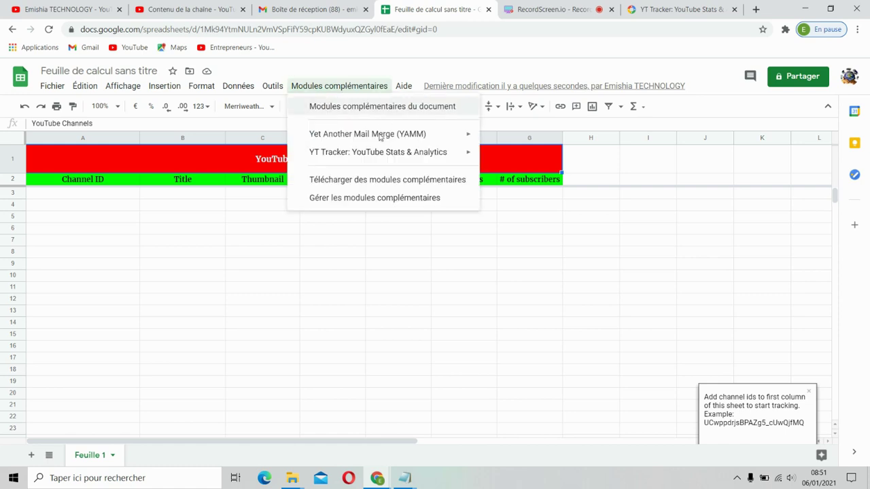
pyautogui.moveTo(373, 155)
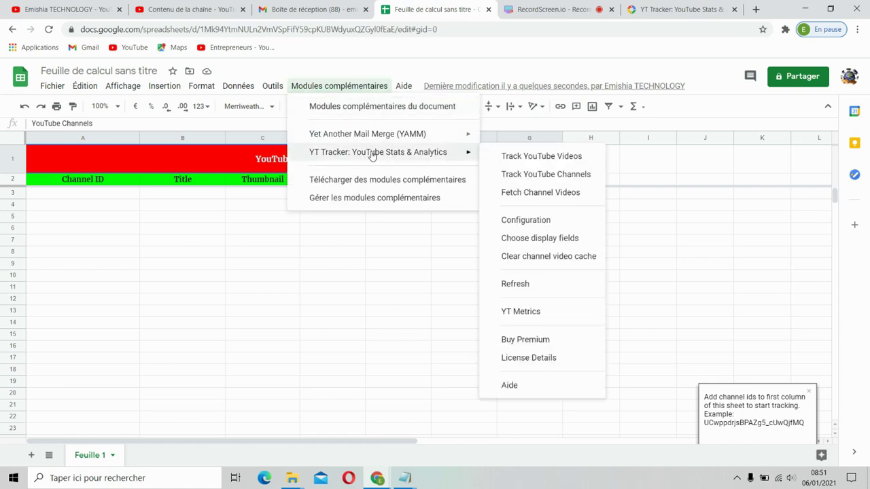
pyautogui.click(564, 161)
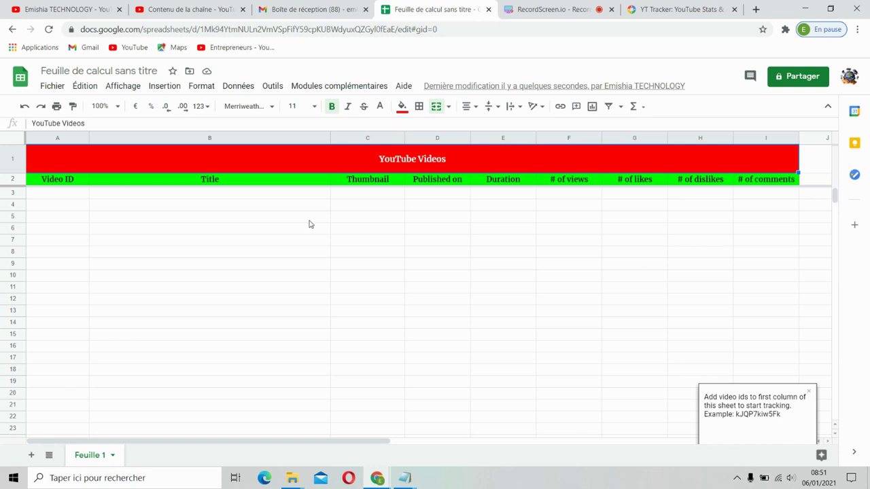
pyautogui.click(239, 218)
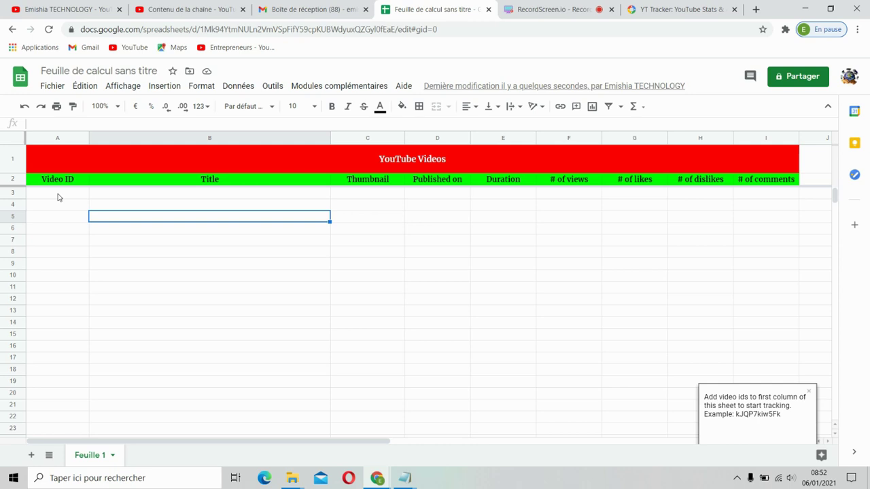
# Step: Open the details of the channel's newest video, about posting automatic comments, in YouTube Studio
pyautogui.click(75, 11)
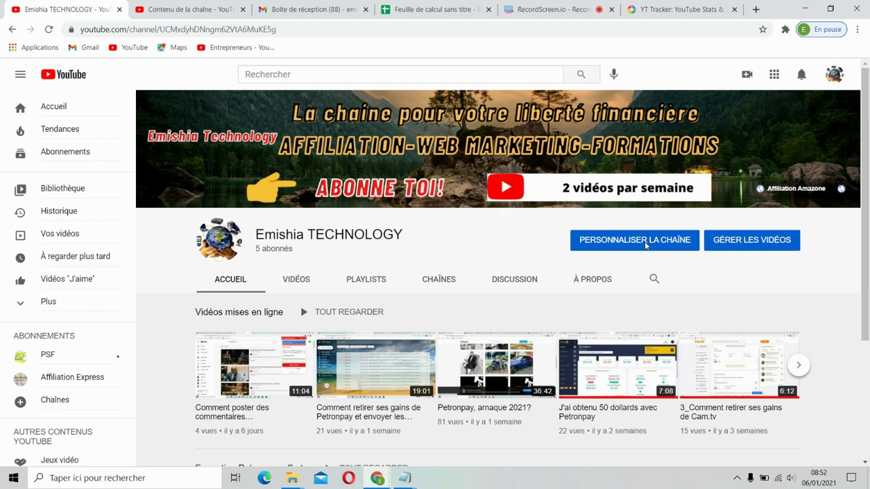
pyautogui.click(647, 242)
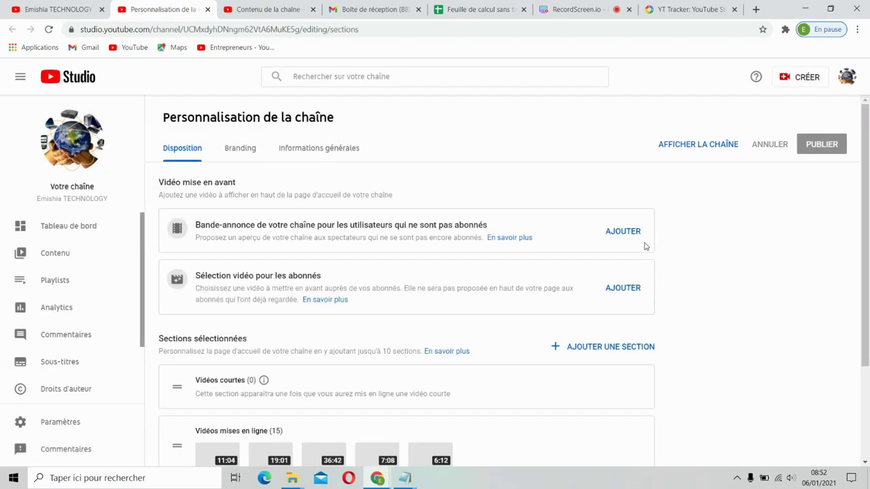
pyautogui.click(47, 253)
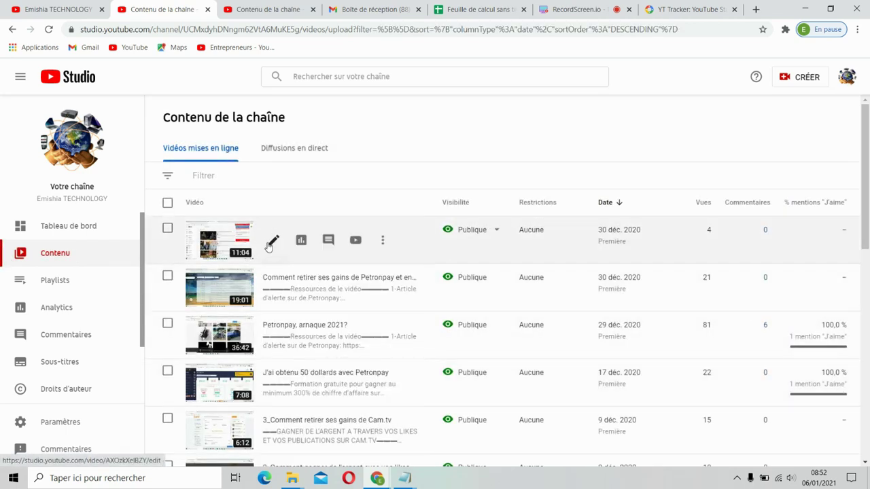
pyautogui.click(274, 241)
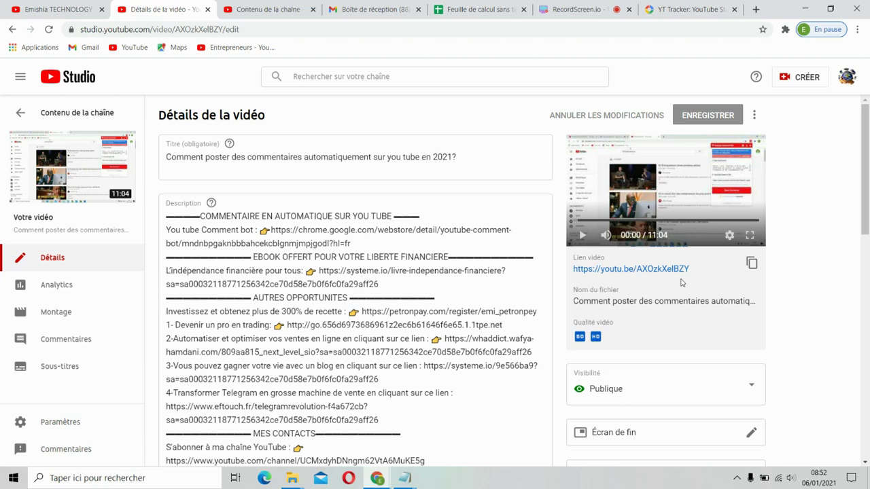
# Step: Copy only the video ID AXOzkXelBZY from the end of the video's link
pyautogui.moveTo(690, 269); pyautogui.dragTo(638, 270)
pyautogui.hotkey('ctrl', 'c')
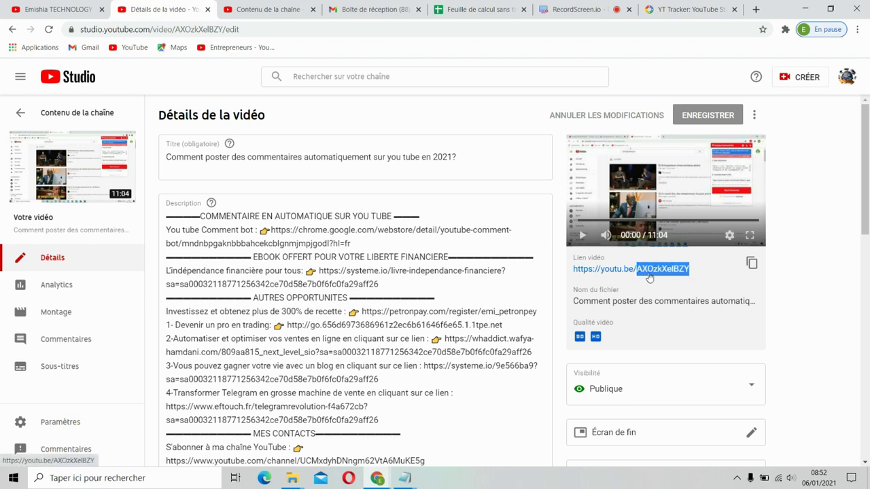
pyautogui.rightClick(647, 270)
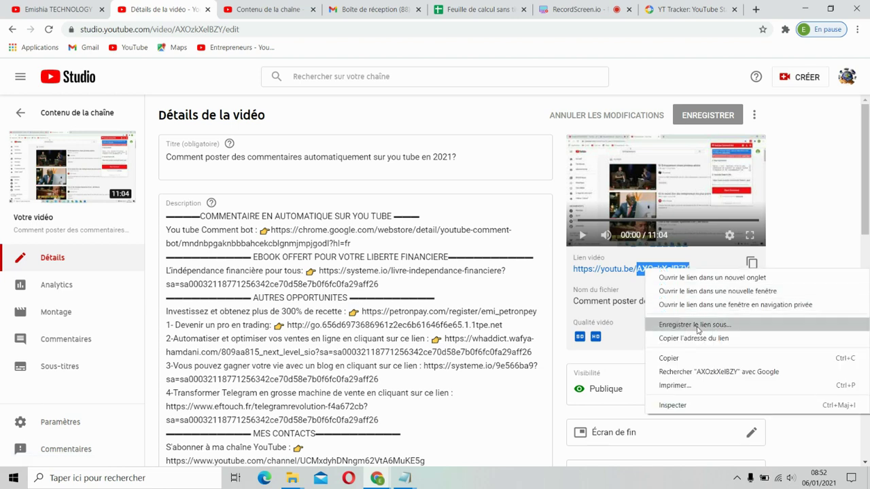
pyautogui.click(688, 361)
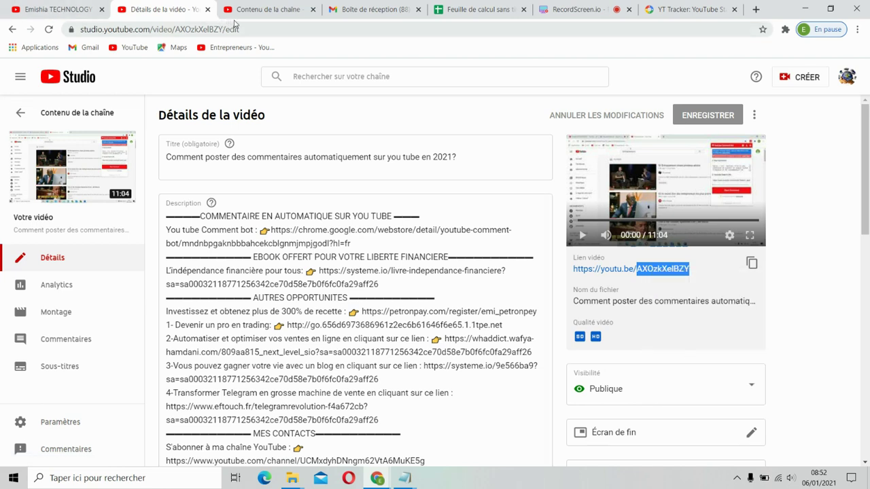
# Step: Paste the copied video ID into cell A3, under Video ID in the Google Sheets tracking table
pyautogui.click(476, 10)
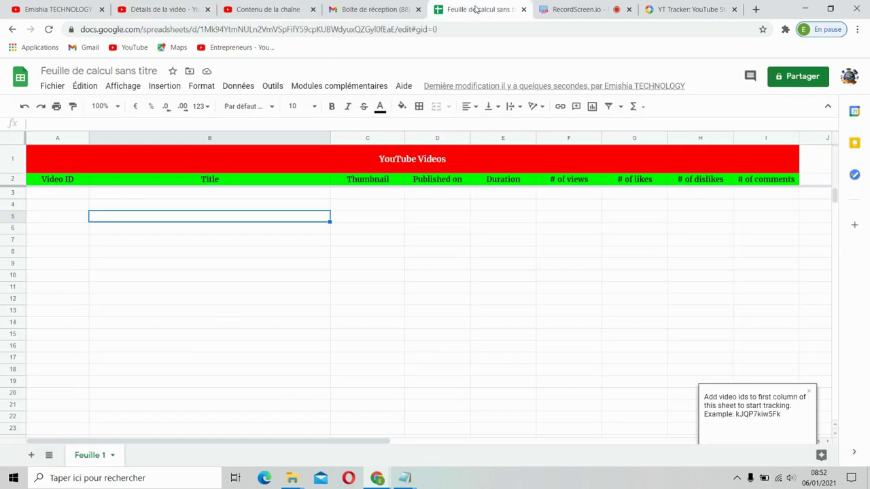
pyautogui.click(44, 196)
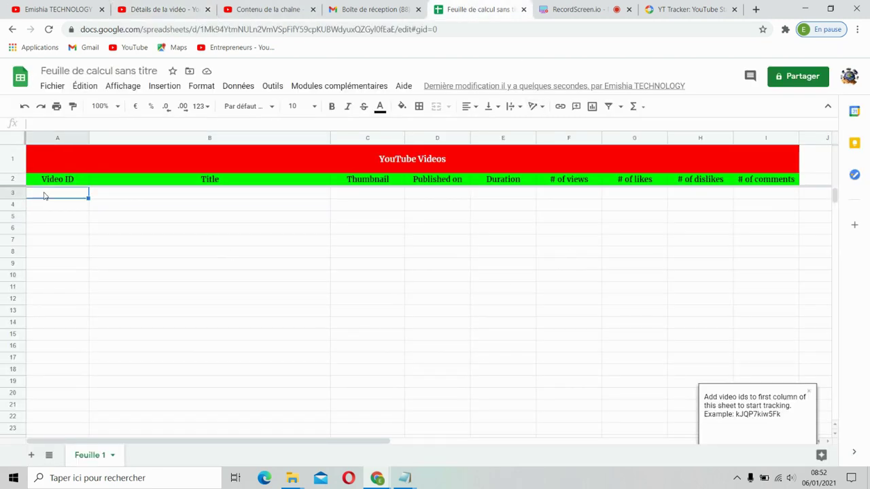
pyautogui.rightClick(44, 197)
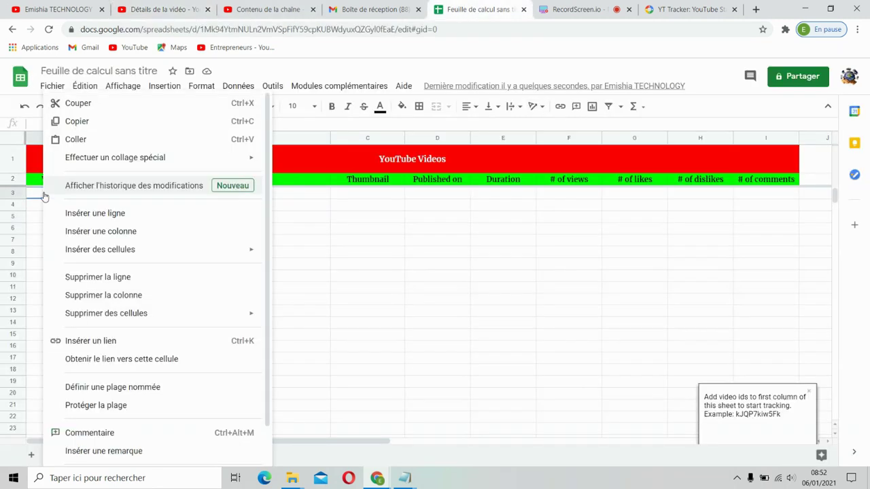
pyautogui.click(78, 140)
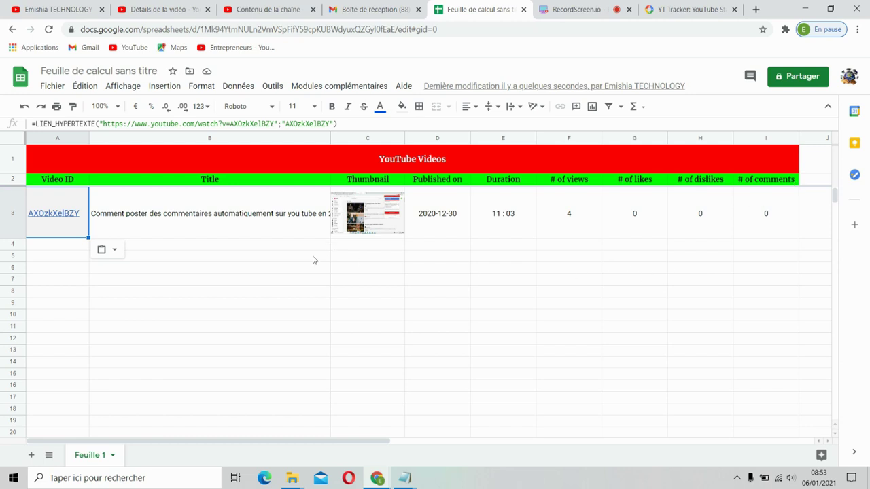
# Step: Open the details of the video "Petronpay, arnaque 2021?" in YouTube Studio and copy the ID vtSdfU83EWM from its link
pyautogui.click(165, 13)
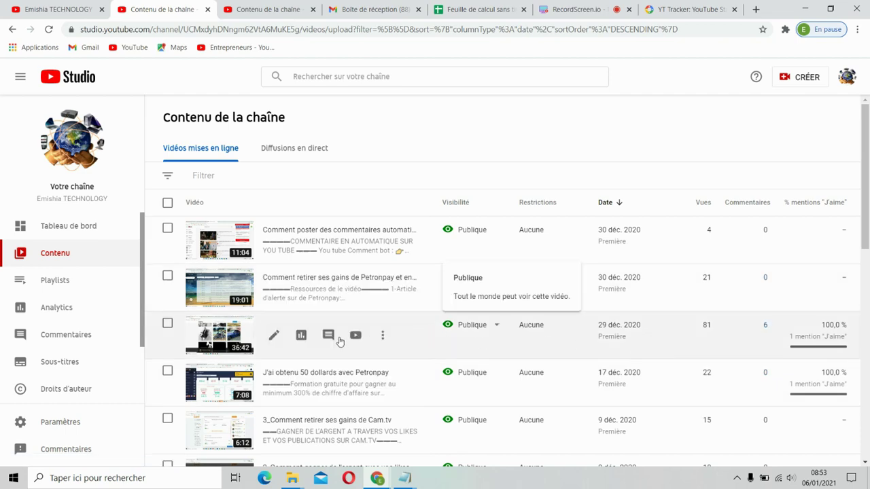
pyautogui.click(273, 338)
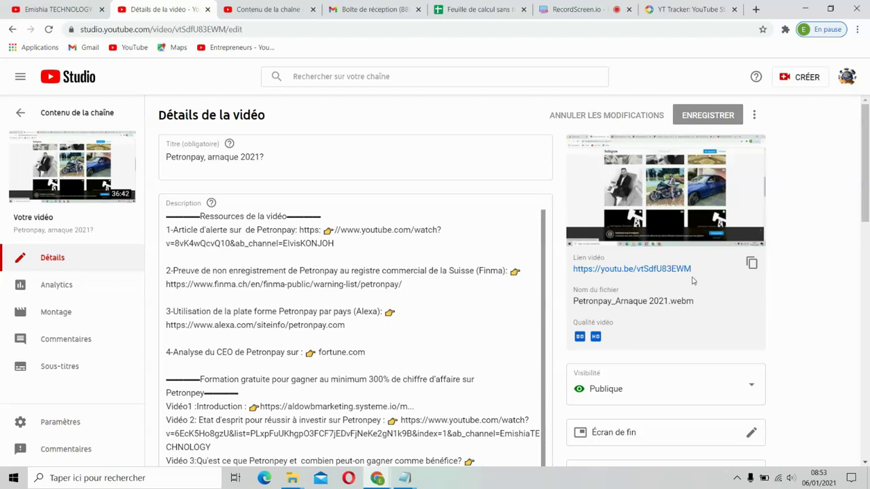
pyautogui.moveTo(694, 269); pyautogui.dragTo(637, 269)
pyautogui.hotkey('ctrl', 'c')
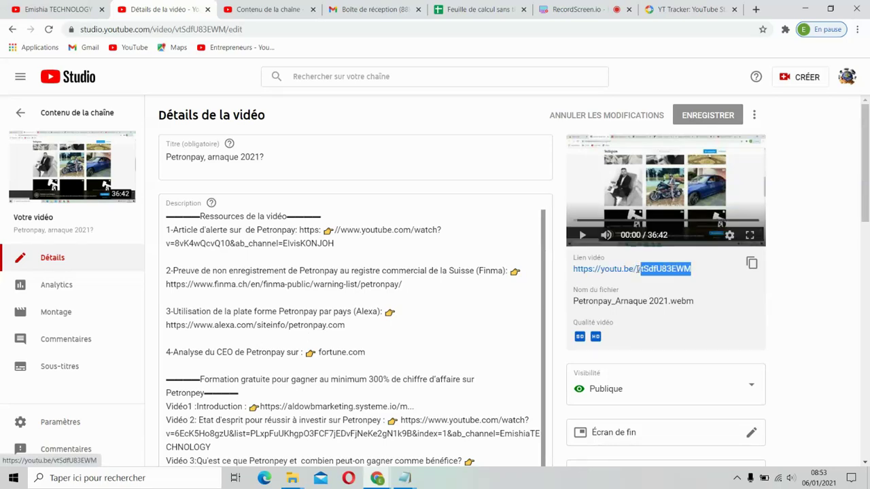
pyautogui.rightClick(654, 275)
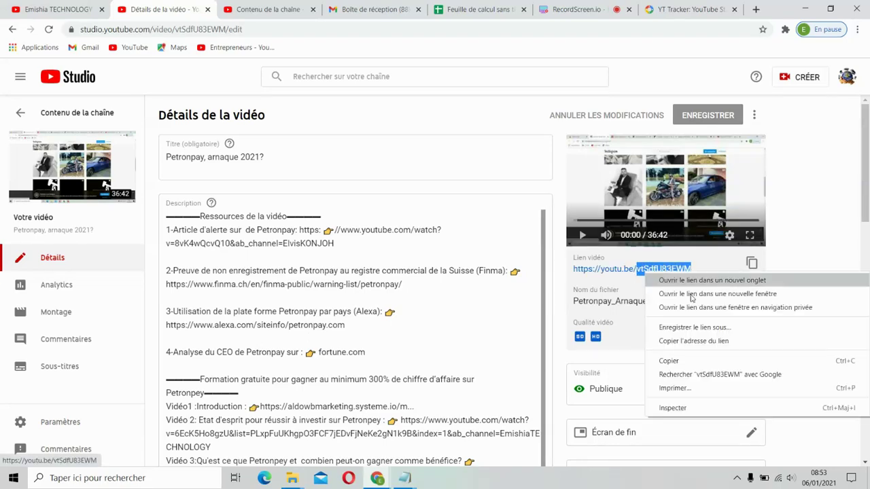
pyautogui.click(673, 359)
# Step: Paste the copied video ID into cell A4, under the first tracked video in the Google Sheets table
pyautogui.click(69, 16)
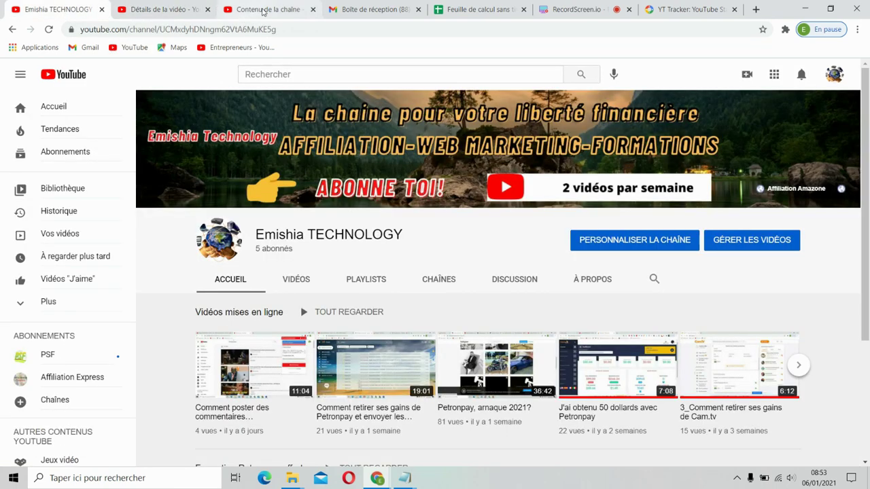
pyautogui.click(463, 12)
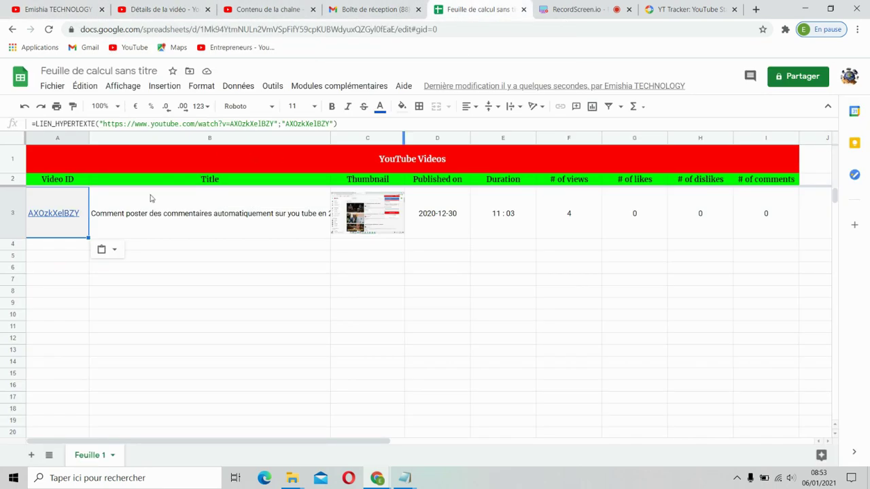
pyautogui.click(53, 247)
pyautogui.rightClick(53, 246)
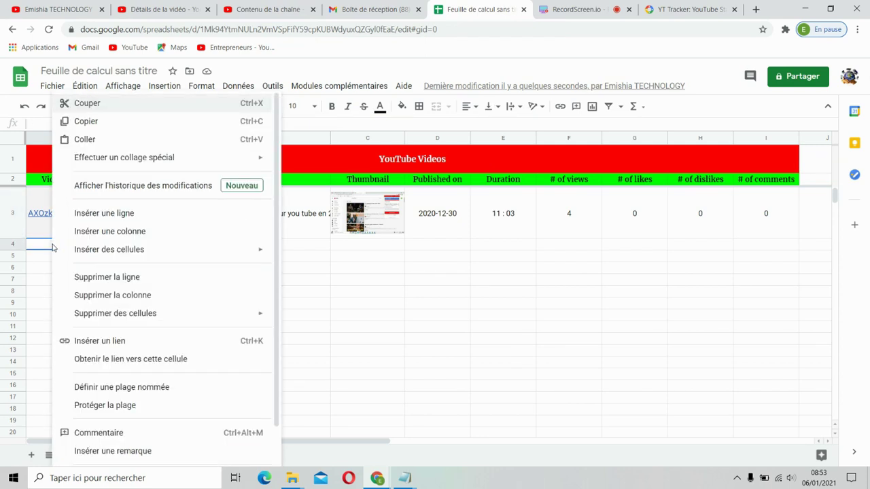
pyautogui.click(85, 140)
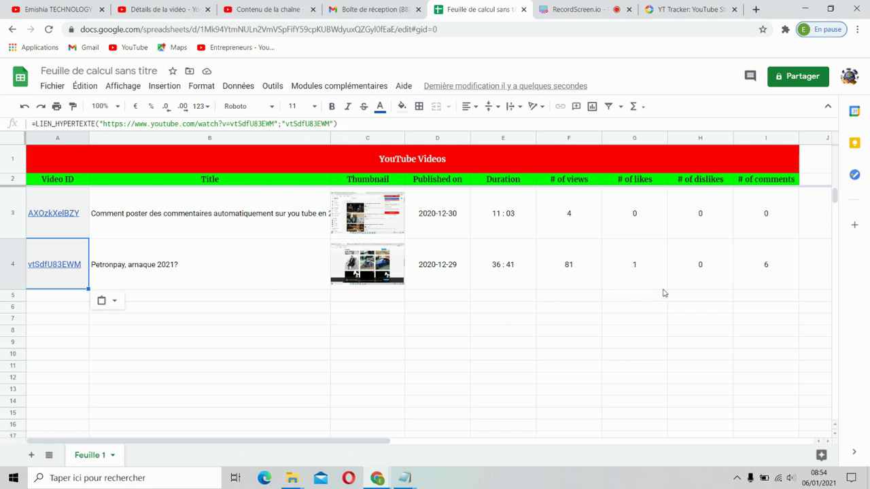
# Step: Check the likes, comments and dislikes fetched for the video in row 4
pyautogui.click(623, 272)
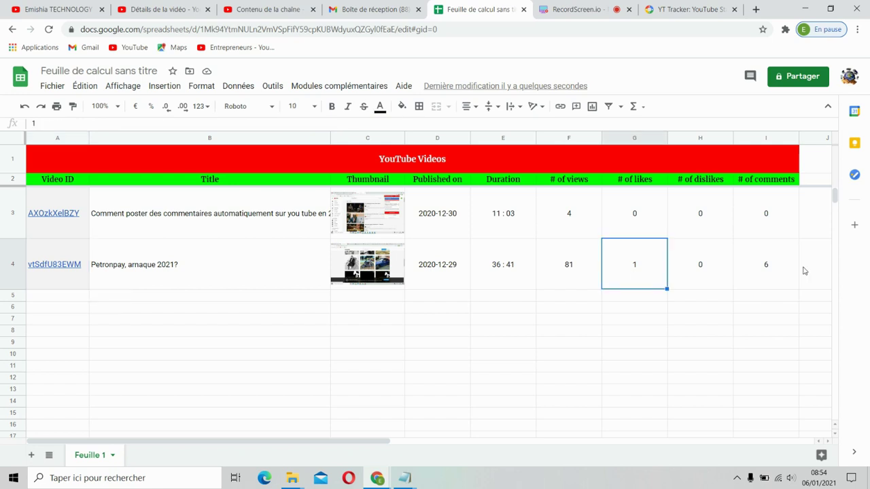
pyautogui.click(756, 267)
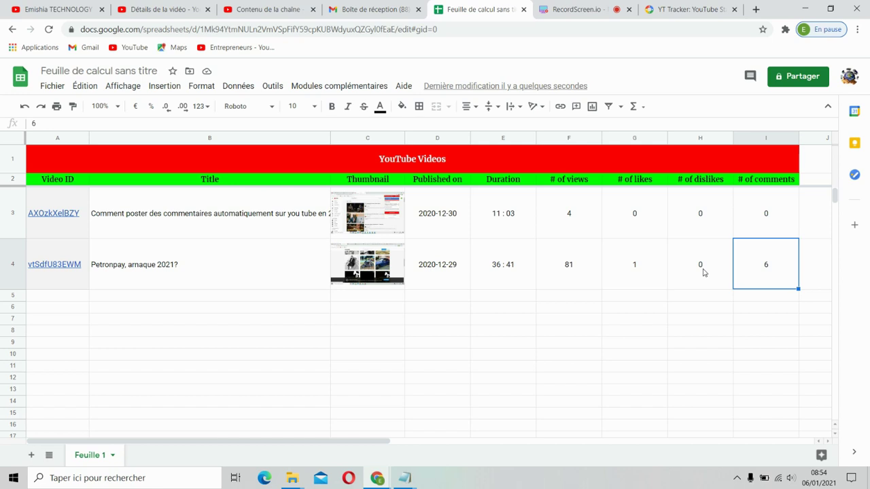
pyautogui.click(705, 273)
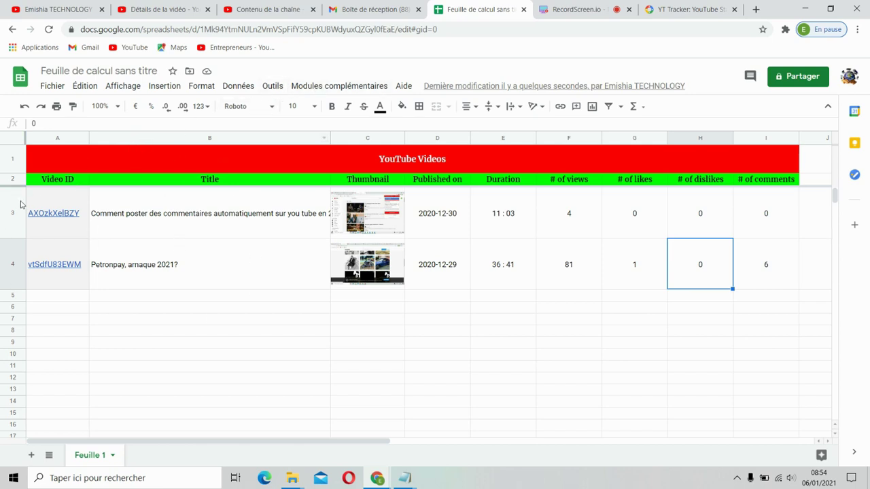
# Step: Convert the sheet into a channel tracking table with YT Tracker's Track YouTube Channels
pyautogui.click(339, 89)
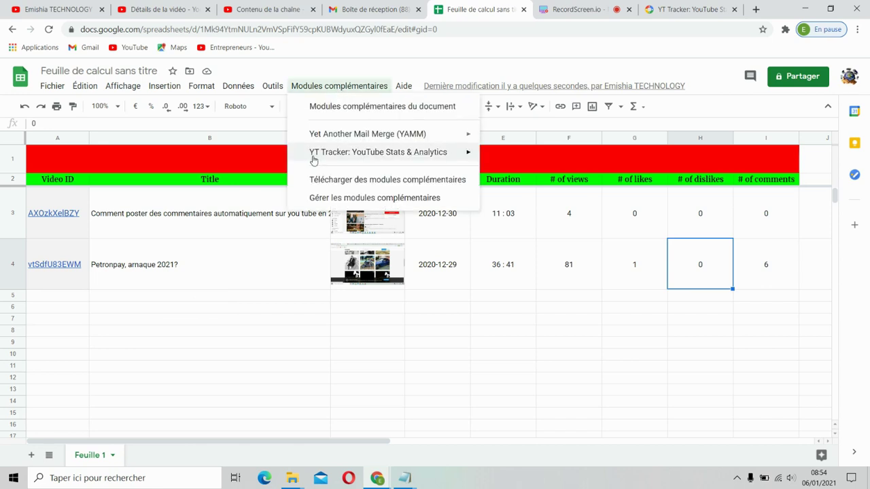
pyautogui.moveTo(382, 155)
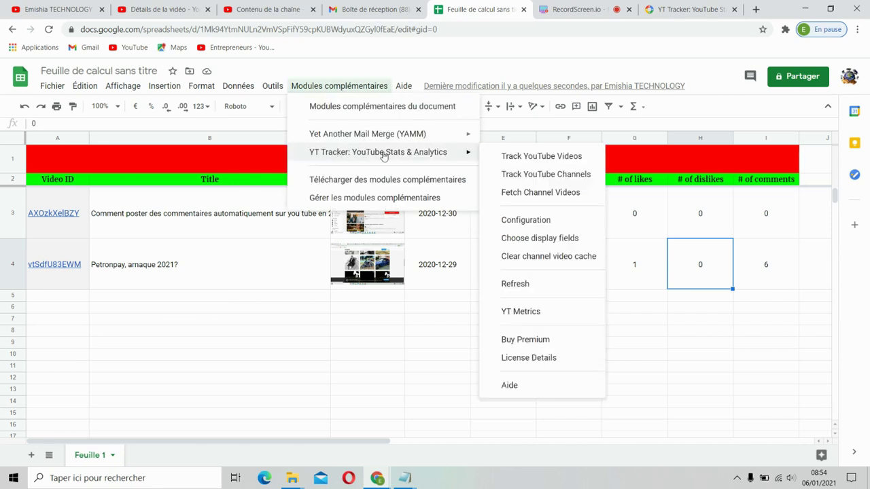
pyautogui.click(534, 175)
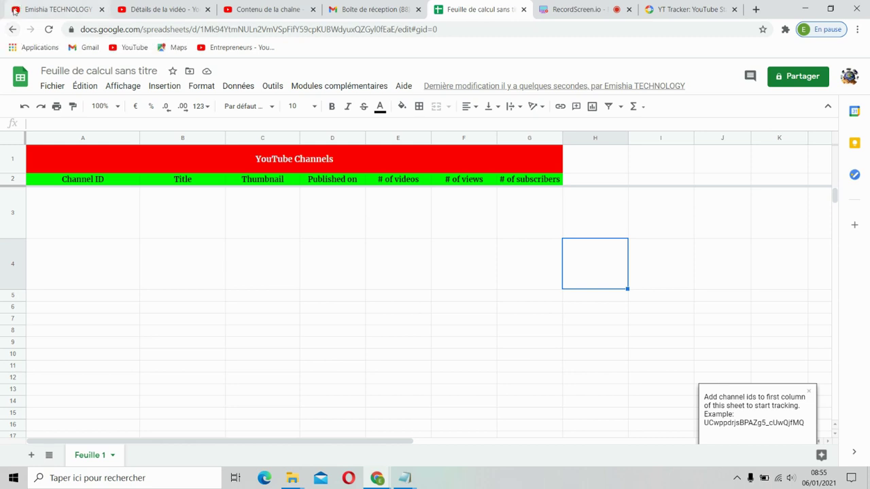
# Step: Copy only the channel ID from the end of the Emishia TECHNOLOGY channel page's URL on YouTube
pyautogui.click(44, 6)
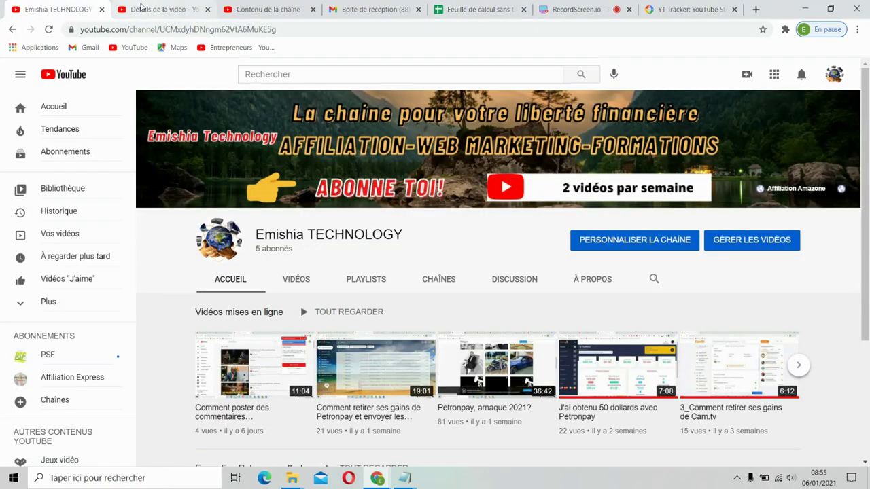
pyautogui.click(141, 6)
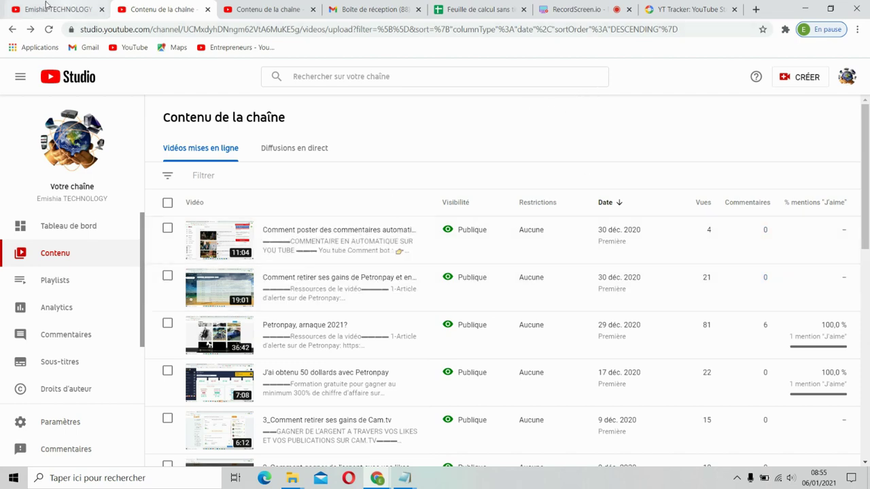
pyautogui.click(45, 10)
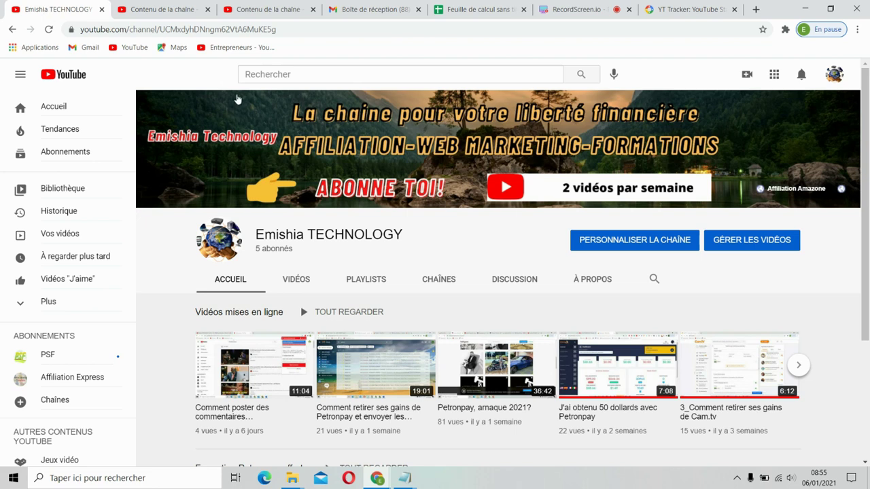
pyautogui.click(305, 27)
pyautogui.click(302, 29)
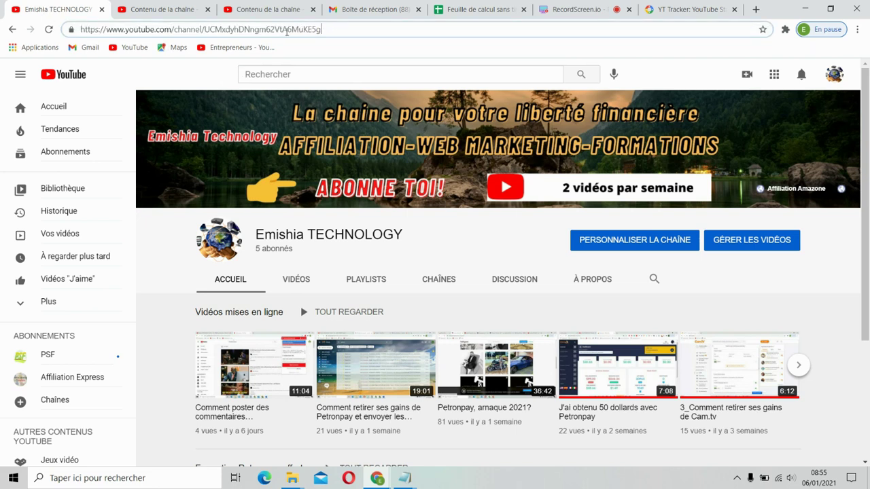
pyautogui.moveTo(286, 32); pyautogui.dragTo(208, 29)
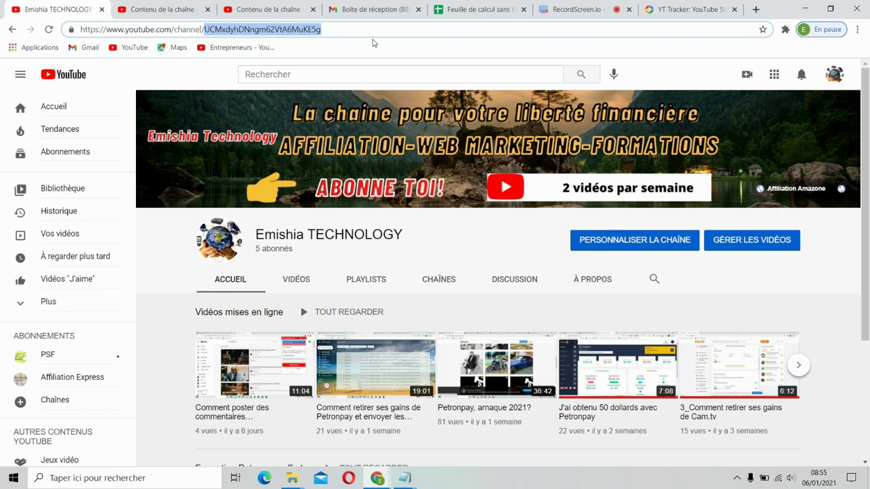
pyautogui.rightClick(294, 30)
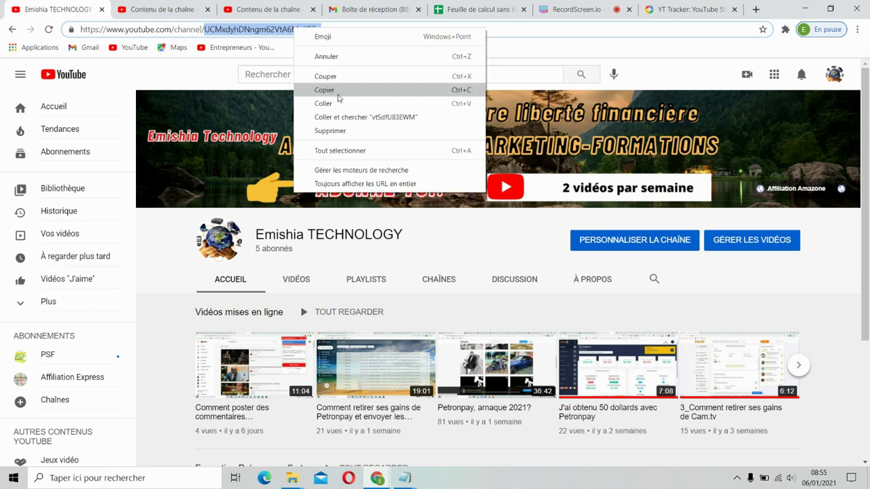
pyautogui.click(337, 98)
# Step: Paste the copied channel ID into cell A3, under Channel ID in the Google Sheets tracking table
pyautogui.hotkey('ctrl', '5')
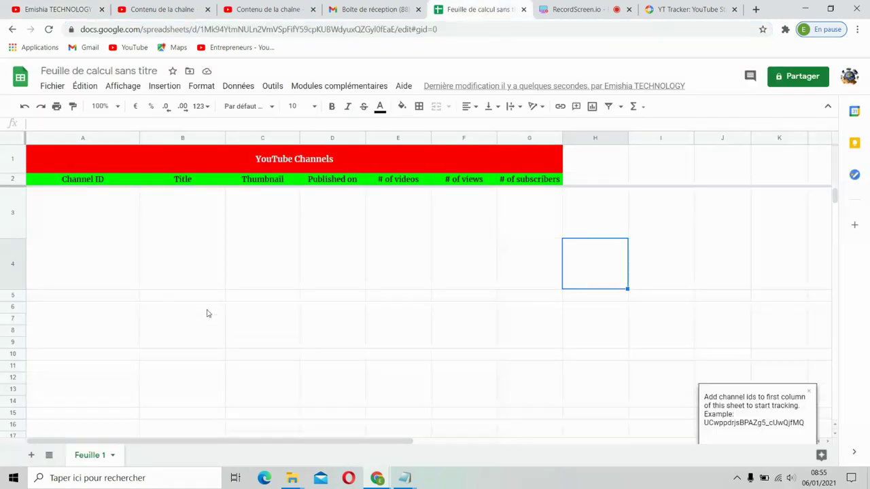
pyautogui.click(77, 207)
pyautogui.rightClick(77, 208)
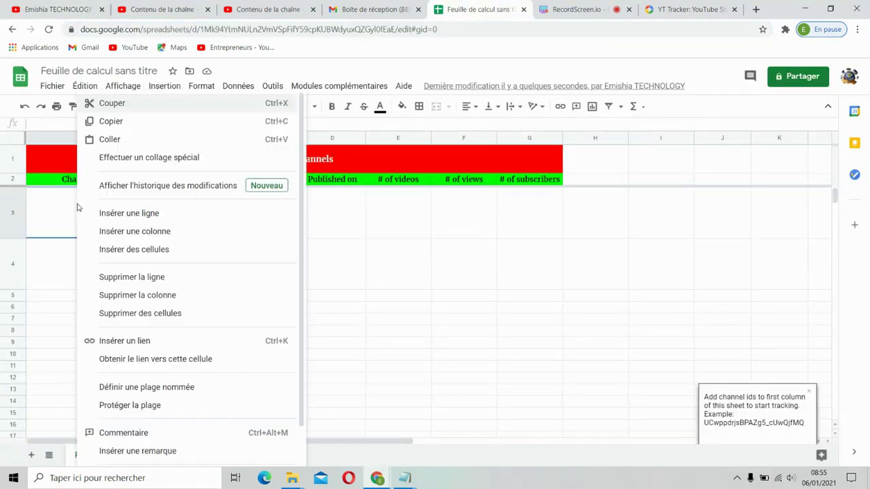
pyautogui.click(109, 140)
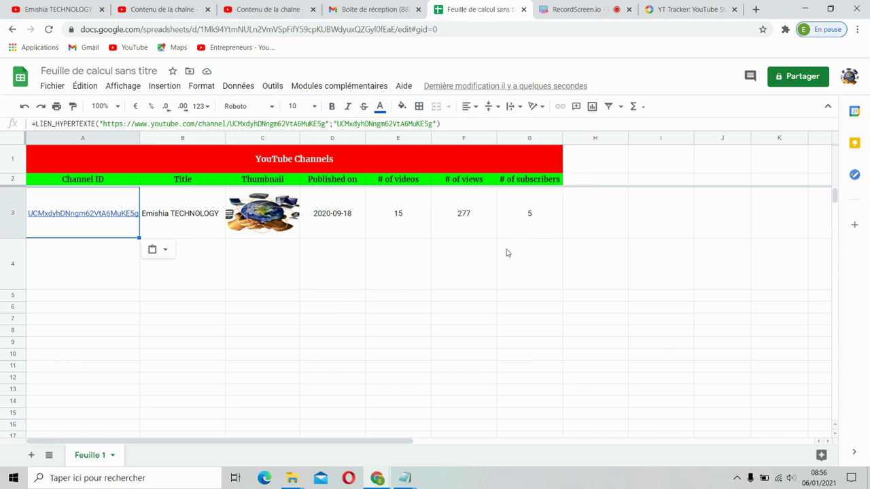
# Step: Check the subscriber count and the other statistics fetched for the channel in row 3
pyautogui.click(538, 224)
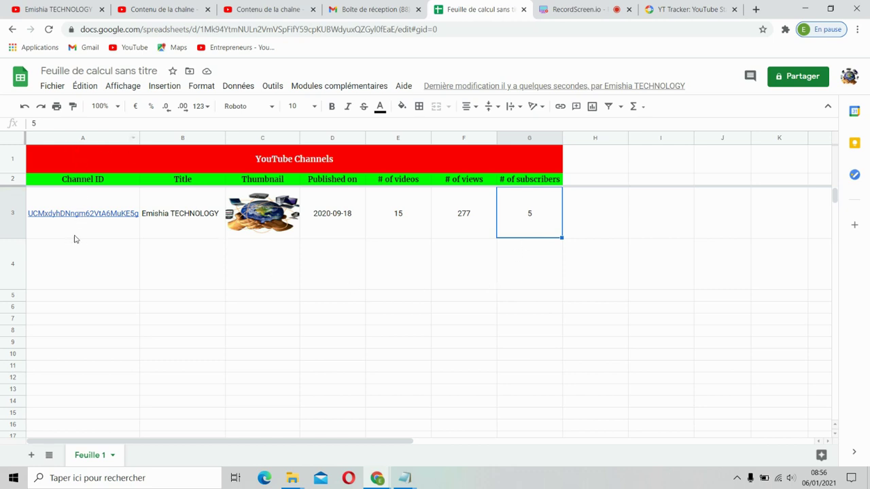
pyautogui.moveTo(84, 197)
pyautogui.scroll(-3, 456, 272)
pyautogui.scroll(3, 455, 272)
# Step: Review YT Tracker's premium features and its annual User and Domain checkout pricing through Buy Premium, and close the offer
pyautogui.click(330, 87)
pyautogui.moveTo(388, 153)
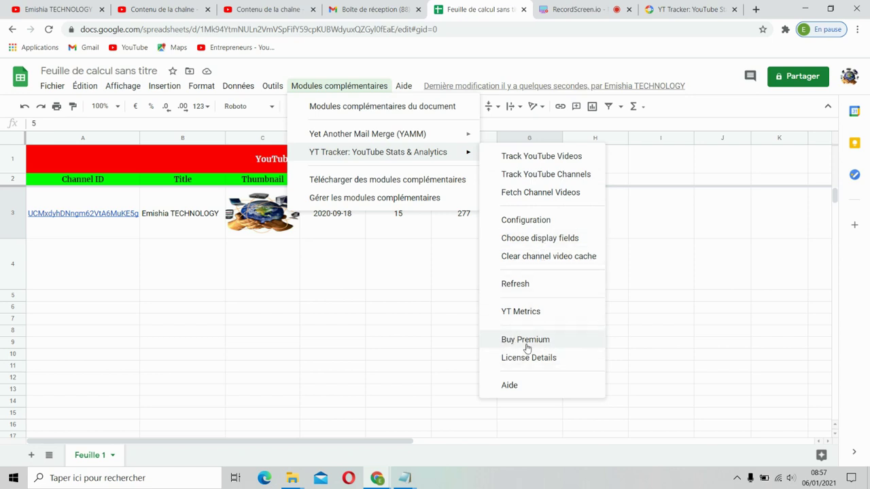
pyautogui.click(559, 341)
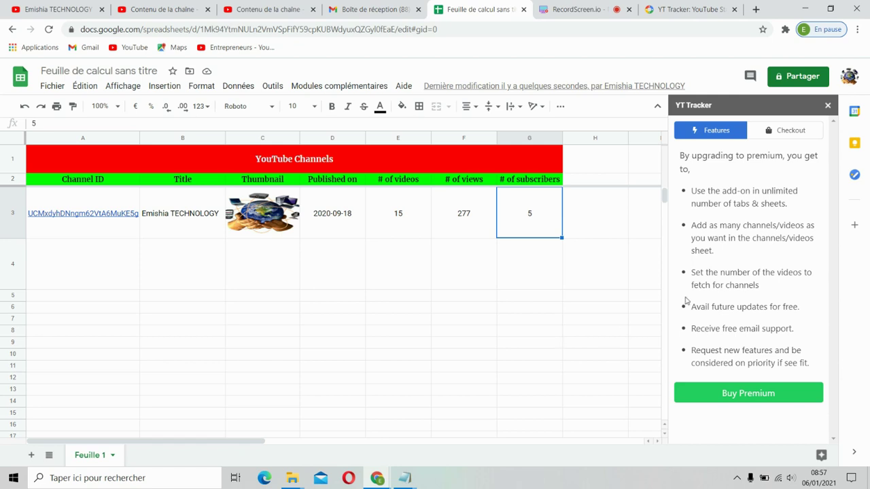
pyautogui.click(760, 395)
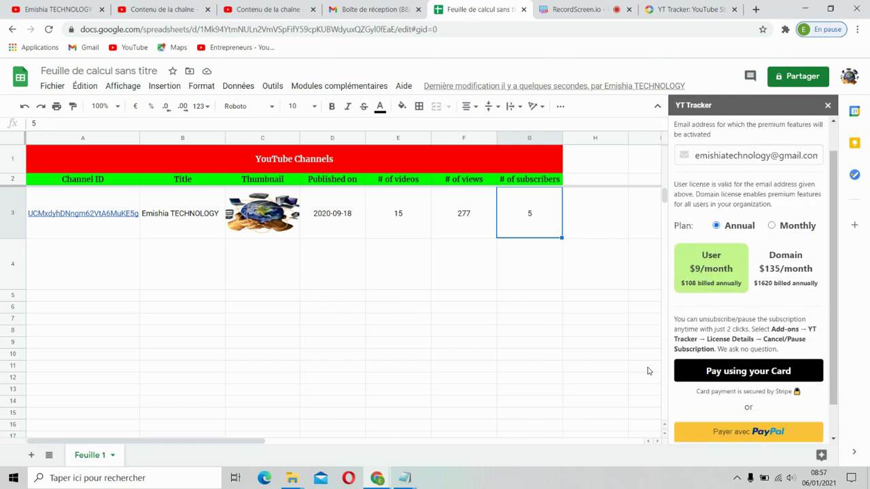
pyautogui.scroll(-1, 793, 292)
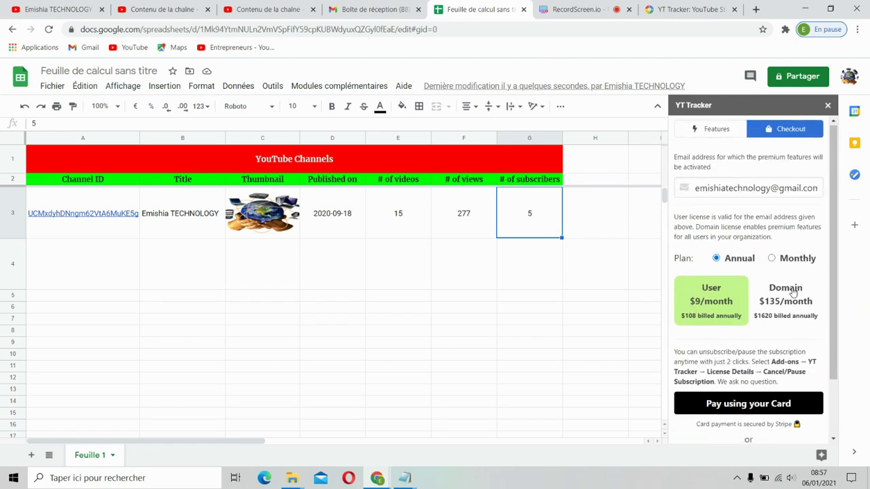
pyautogui.scroll(1, 793, 291)
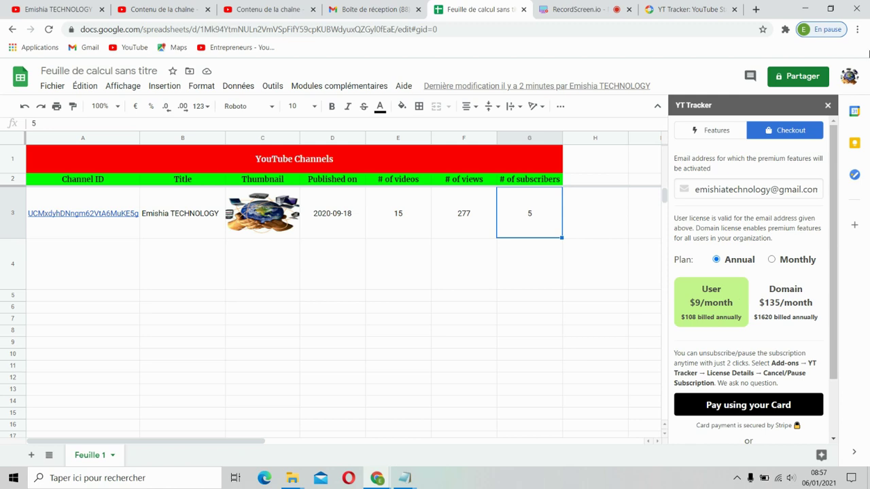
pyautogui.click(828, 106)
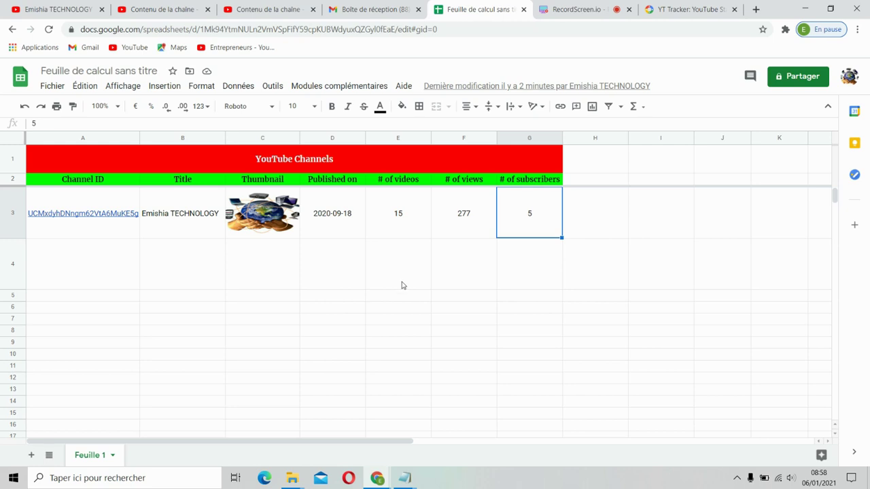
# Step: Return to the Emishia TECHNOLOGY channel page on YouTube
pyautogui.click(404, 285)
pyautogui.click(49, 8)
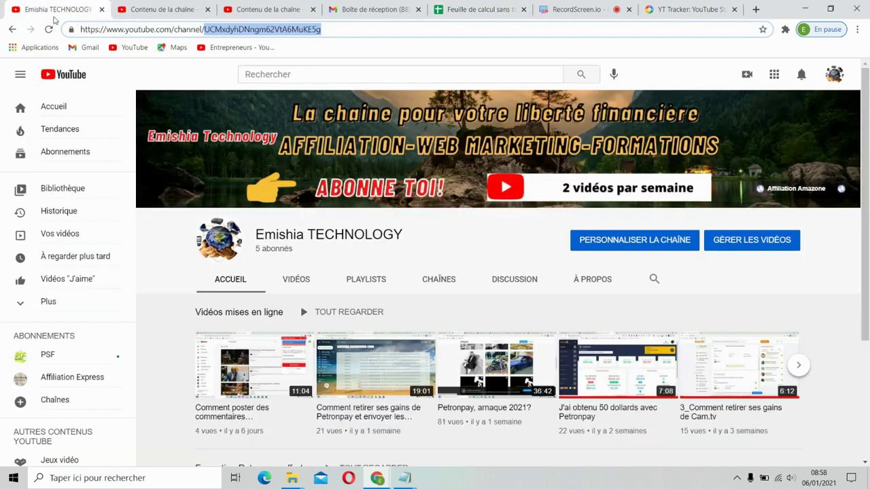